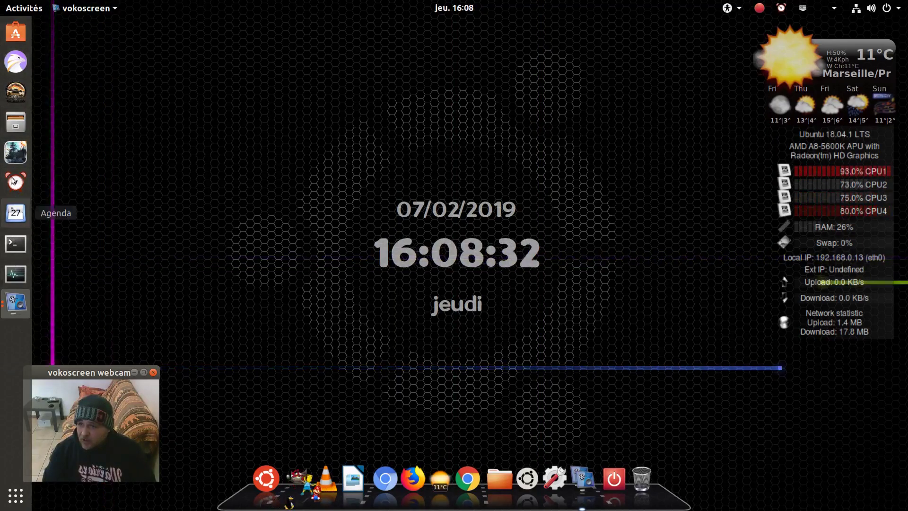
Open the Ubuntu software centre and search its catalogue for "wine".
click(15, 33)
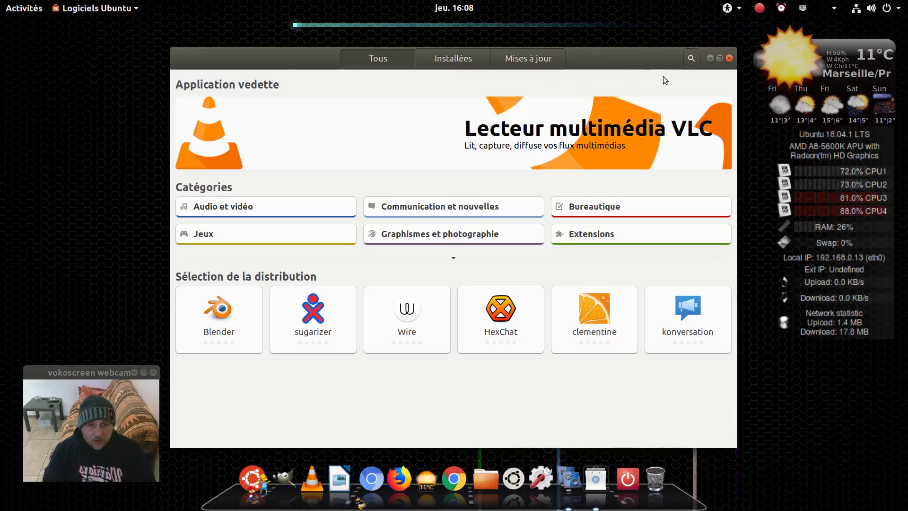
click(692, 62)
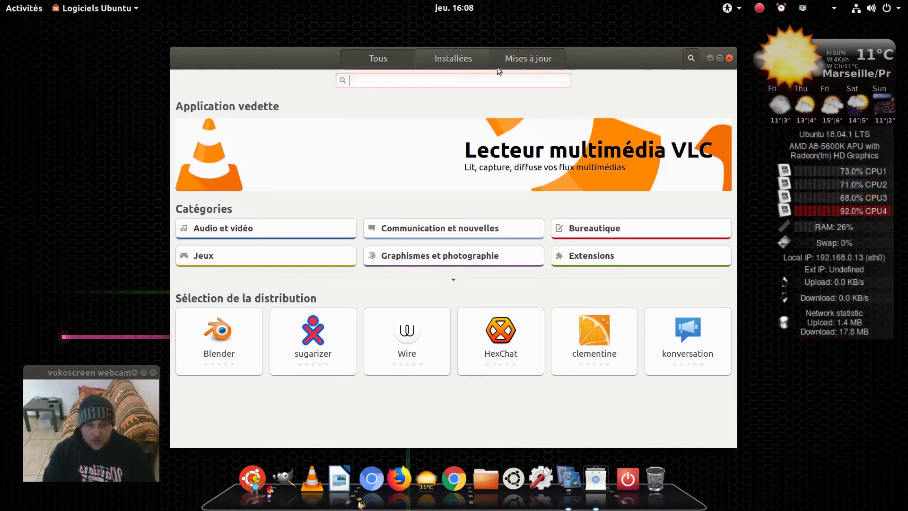
text(w)
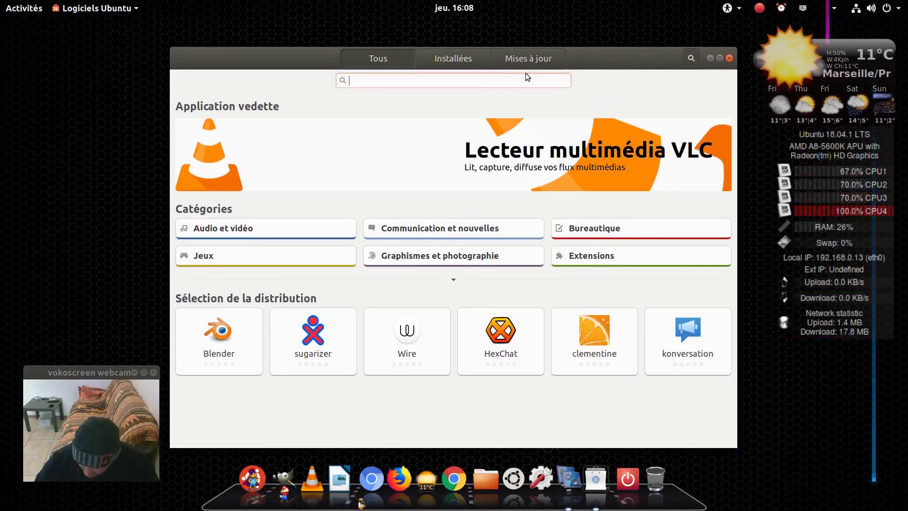
text(ine)
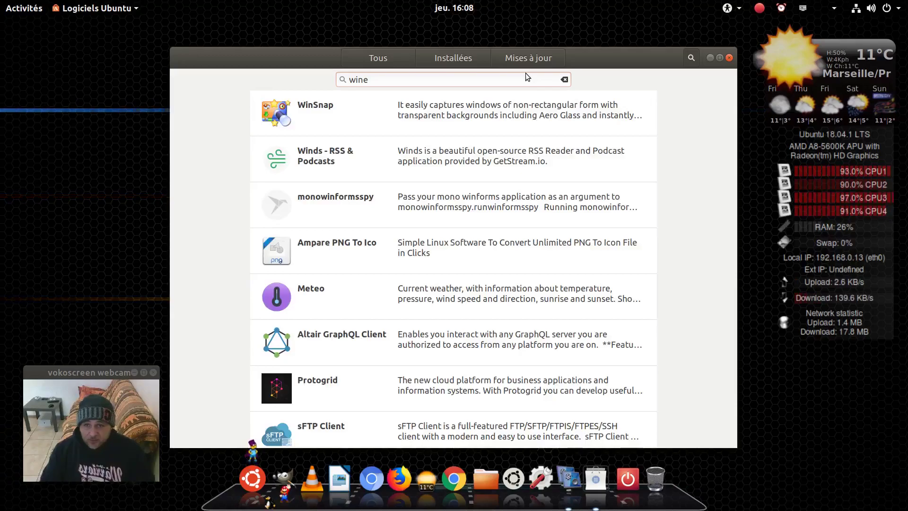
Review the Wine, Q4Wine, PlayOnLinux and Winetricks entries in the search results, and close the software centre.
scroll(351, 344, down, 10)
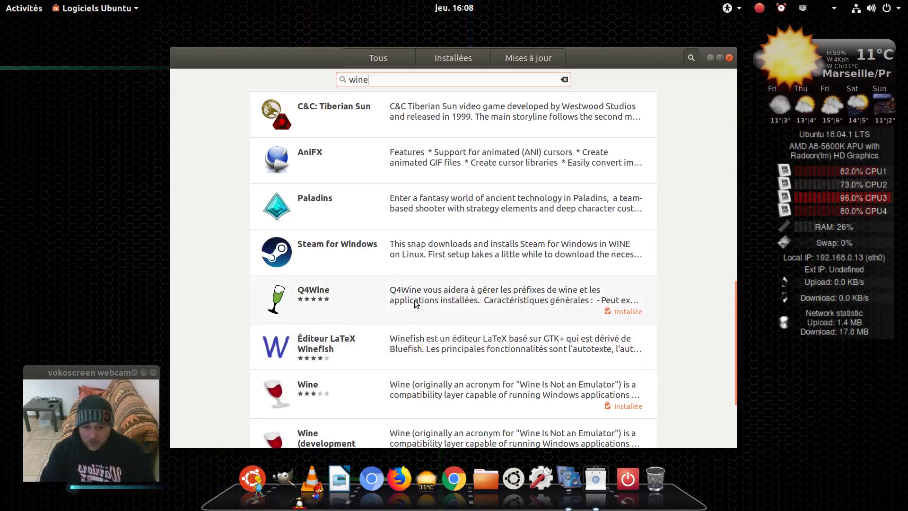
scroll(284, 393, down, 3)
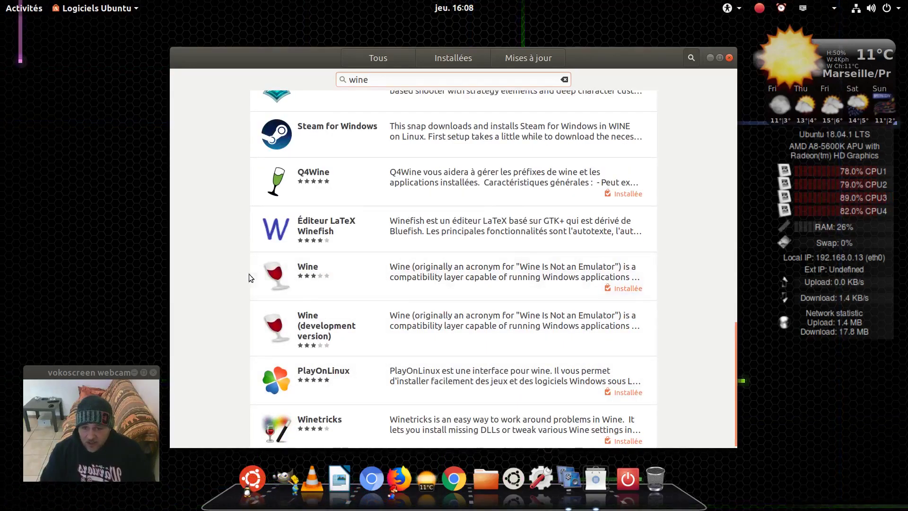
scroll(221, 351, down, 1)
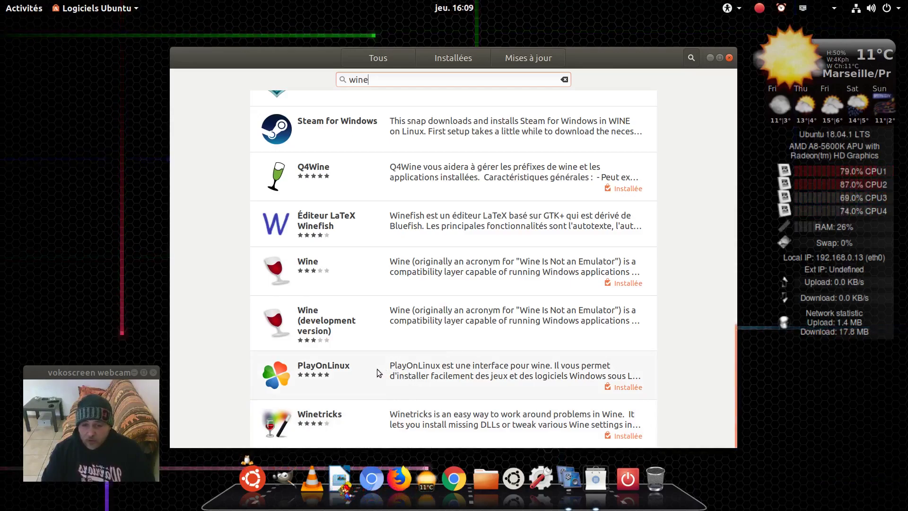
scroll(359, 372, up, 7)
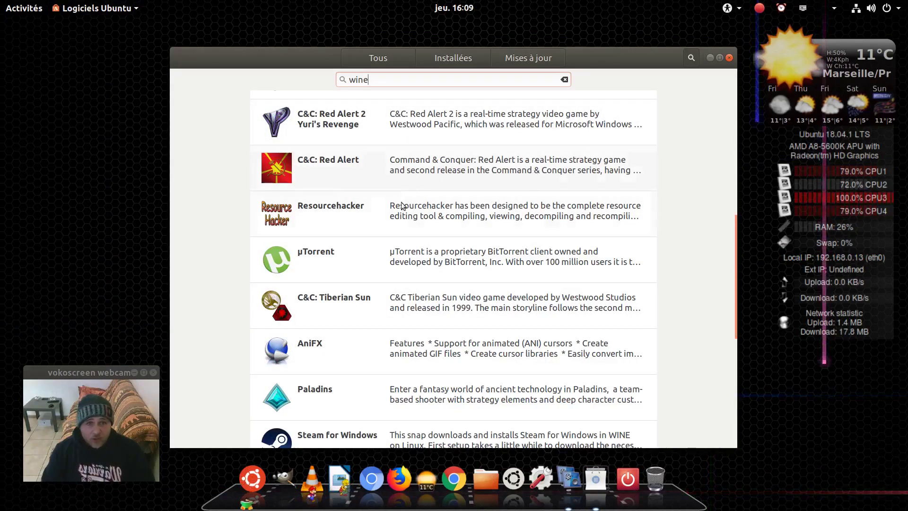
scroll(265, 354, down, 6)
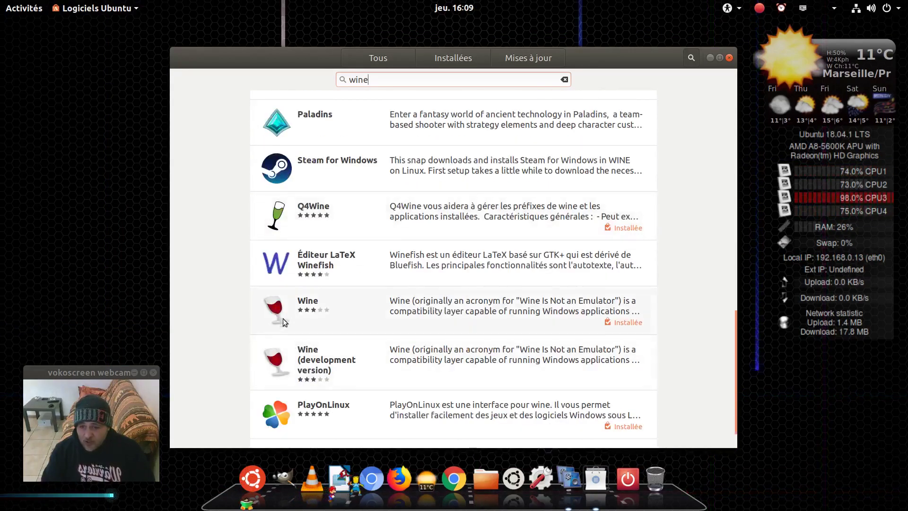
scroll(336, 313, up, 4)
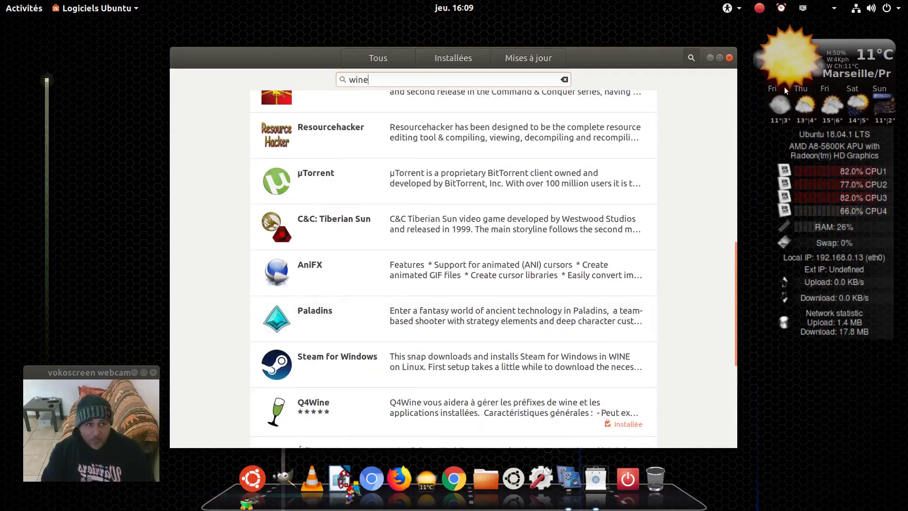
click(729, 58)
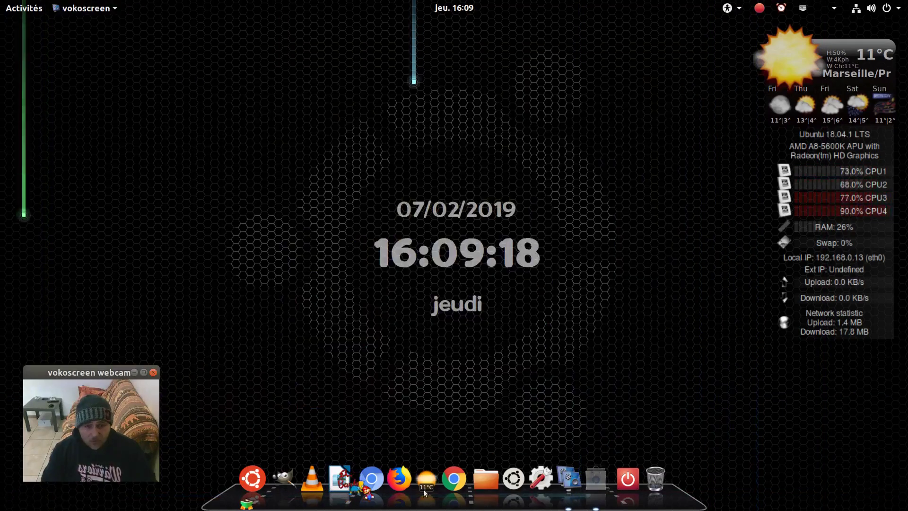
Open the World Of Tanks Linux page of PortWINE-Linux.ru in Chrome through a Google search for "portwot".
click(467, 475)
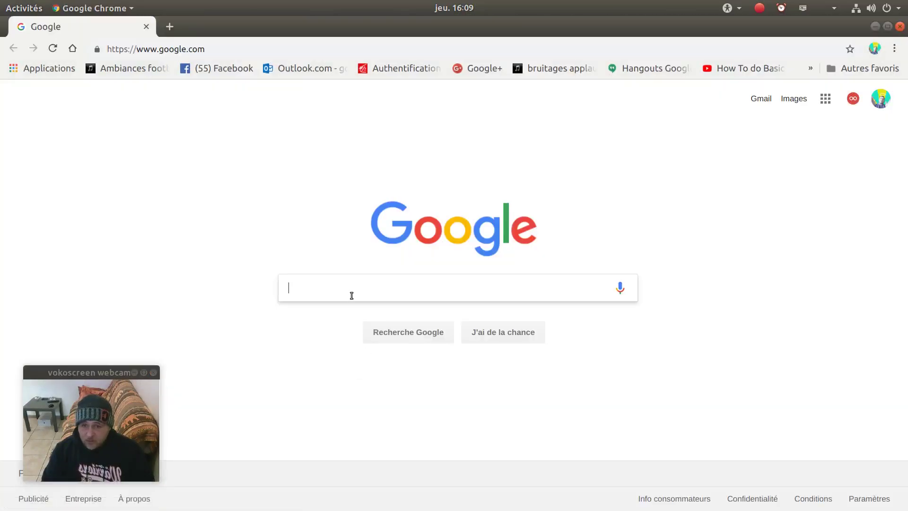
text(port)
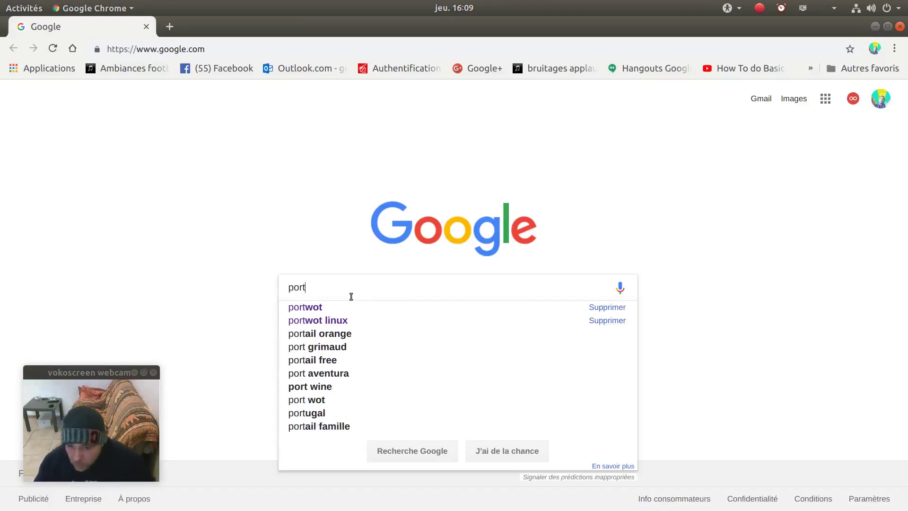
click(324, 306)
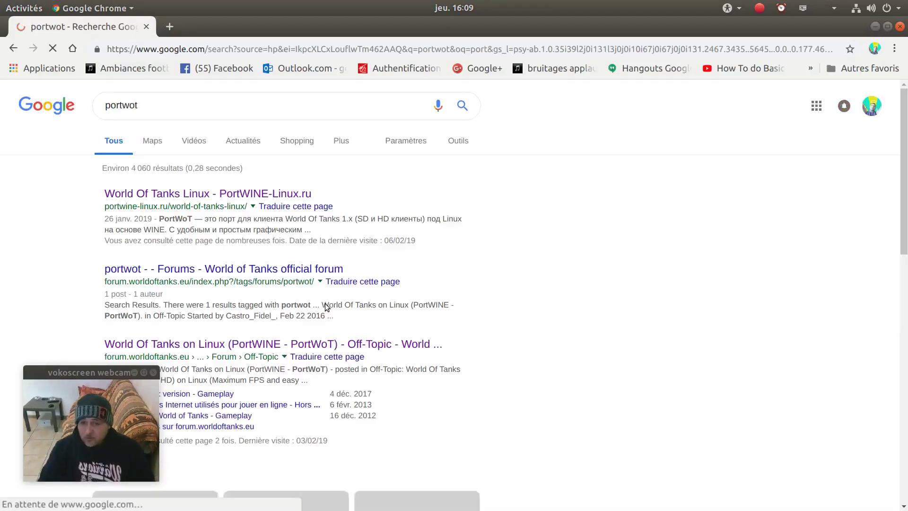
click(195, 194)
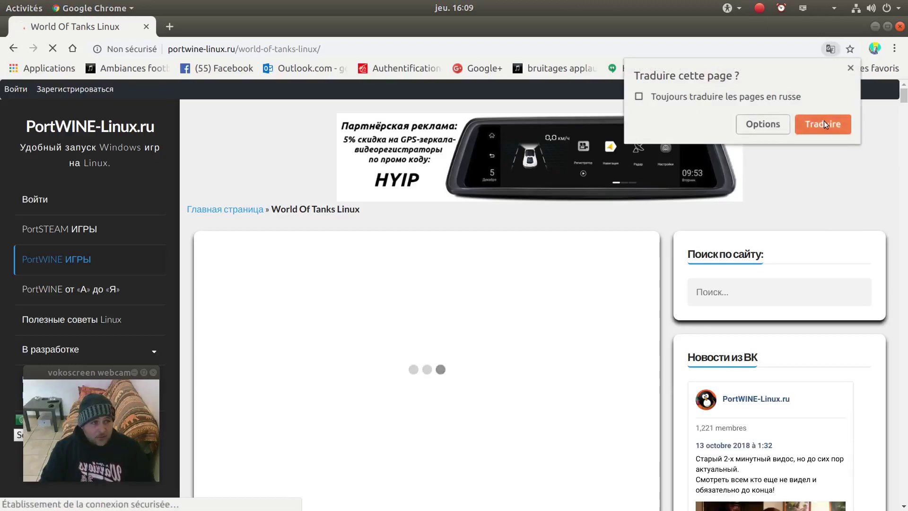
Translate the Russian page and read it down to the PortWoT download links, and close the browser.
click(823, 121)
scroll(613, 274, down, 5)
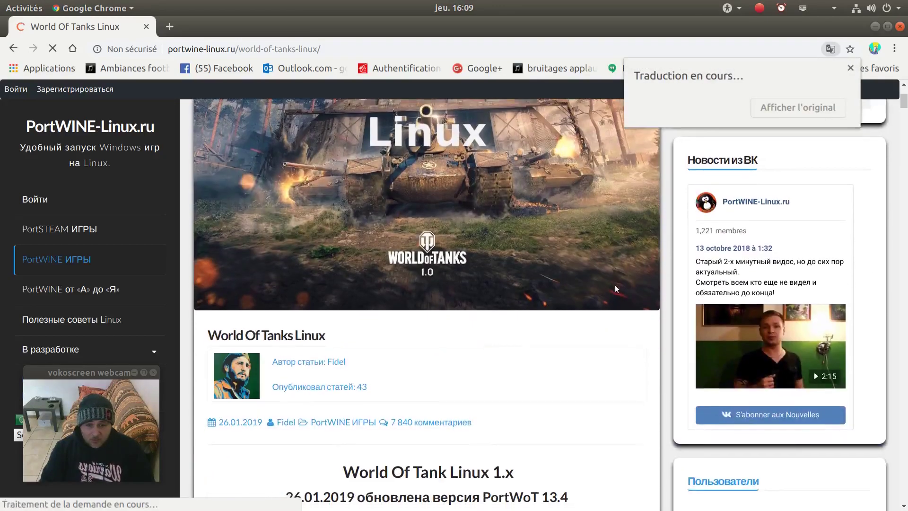
scroll(616, 286, down, 9)
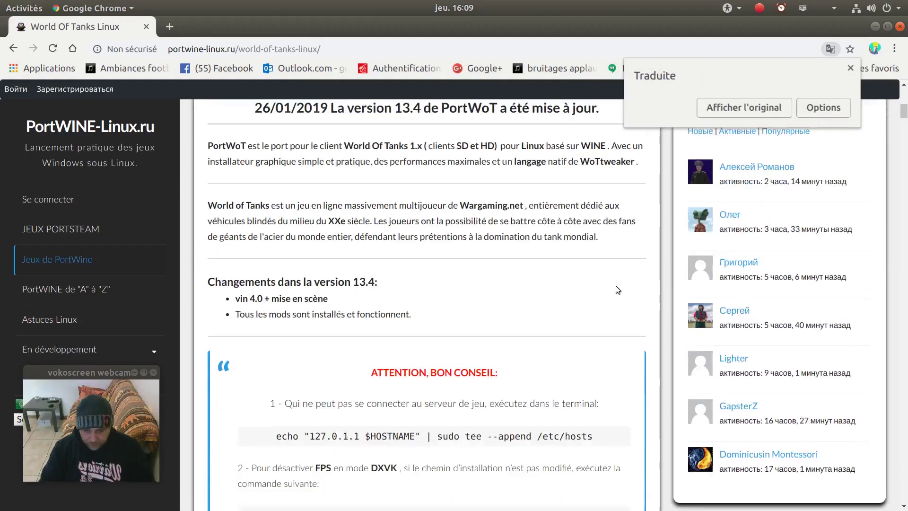
scroll(616, 289, down, 5)
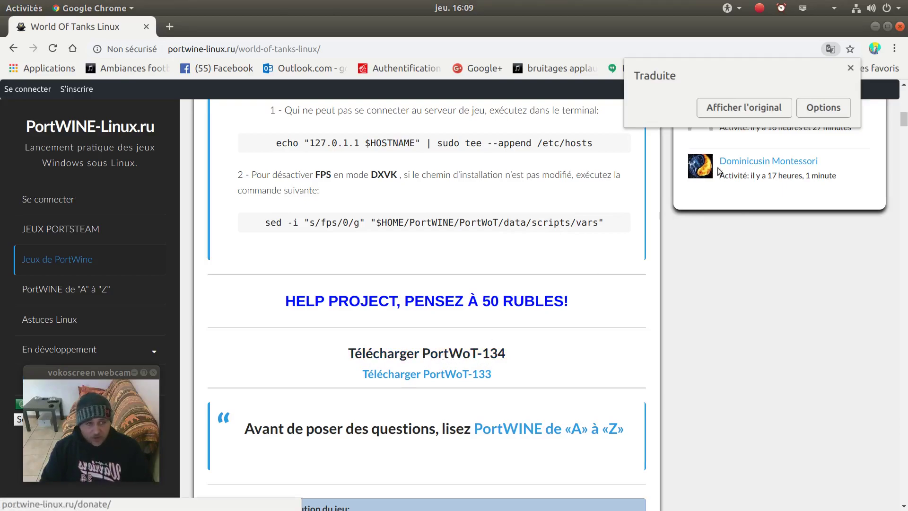
click(900, 27)
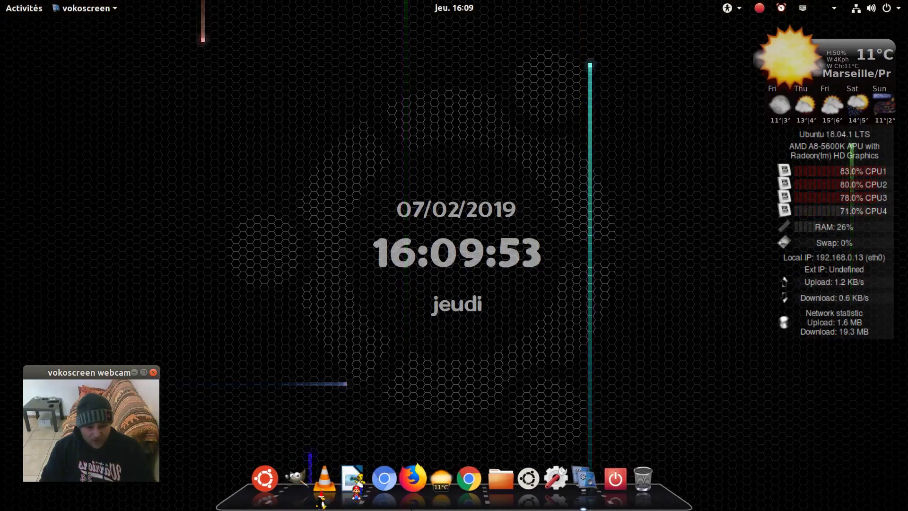
Open the Téléchargements folder in the file manager and select the PortWoT-134 file.
click(499, 481)
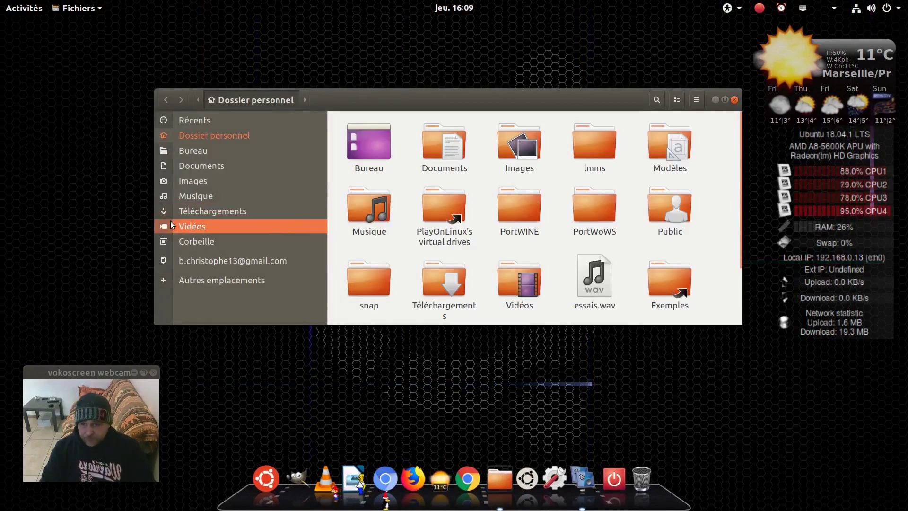
click(215, 209)
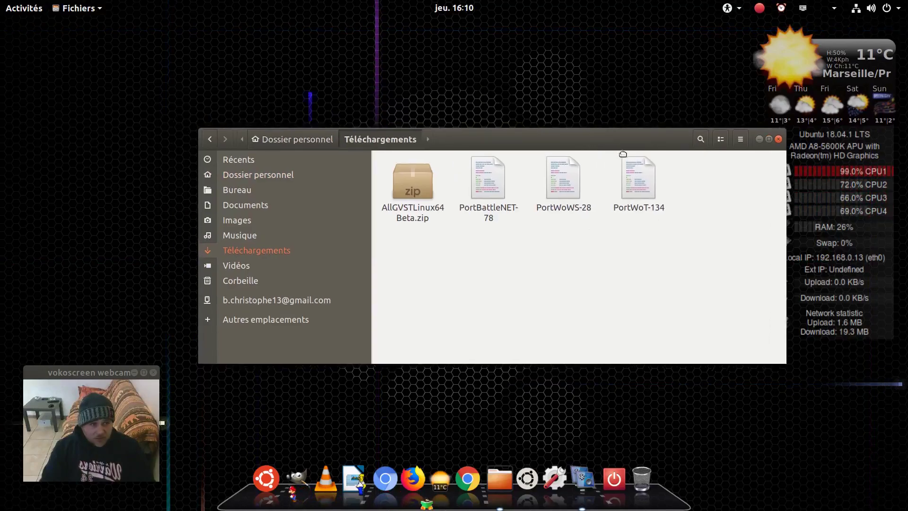
drag(562, 101, 705, 229)
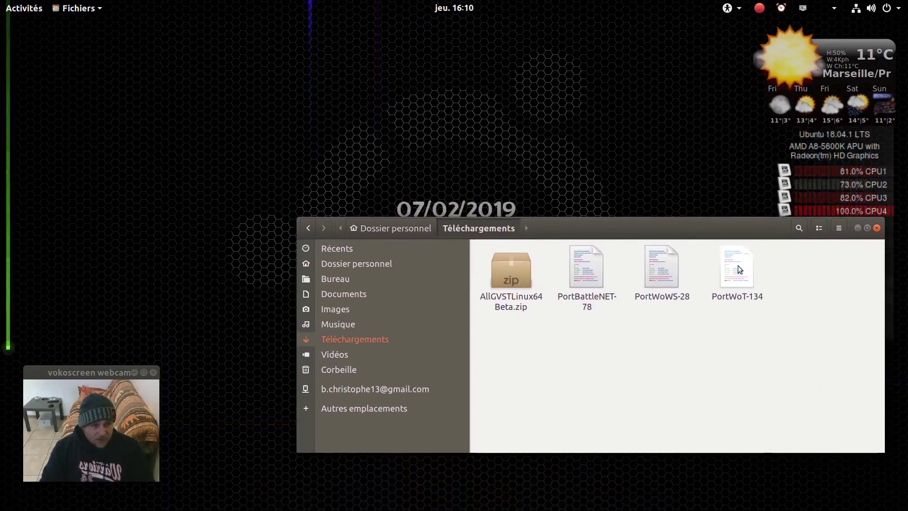
click(738, 268)
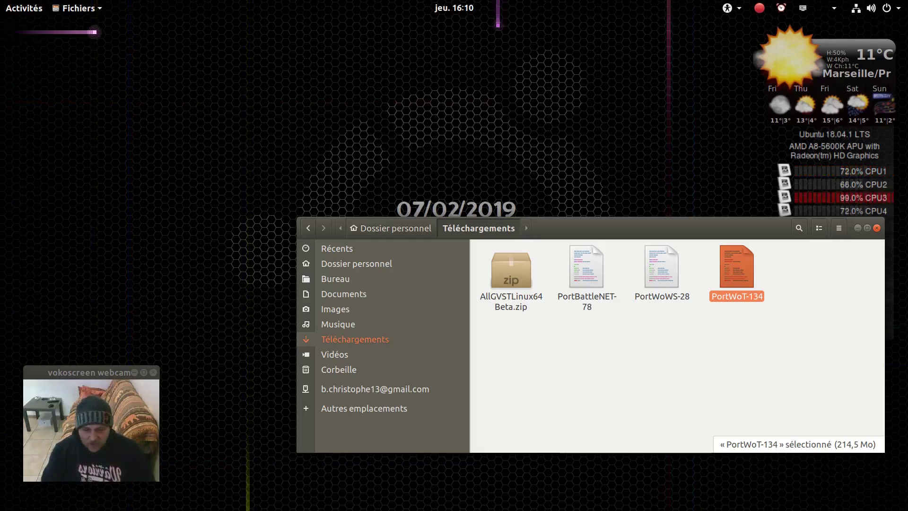
Open a terminal and compose an sh command with the path of PortWoT-134 from the Téléchargements folder.
mouse_move(3, 203)
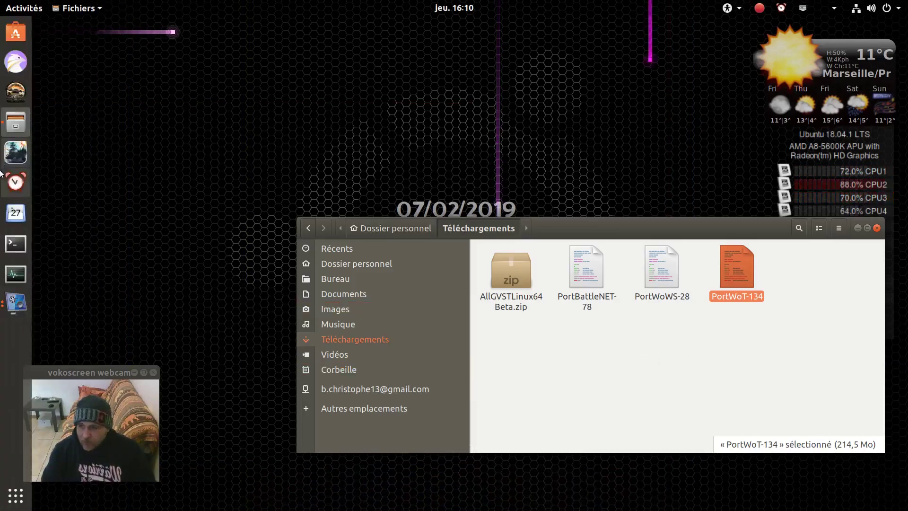
click(11, 240)
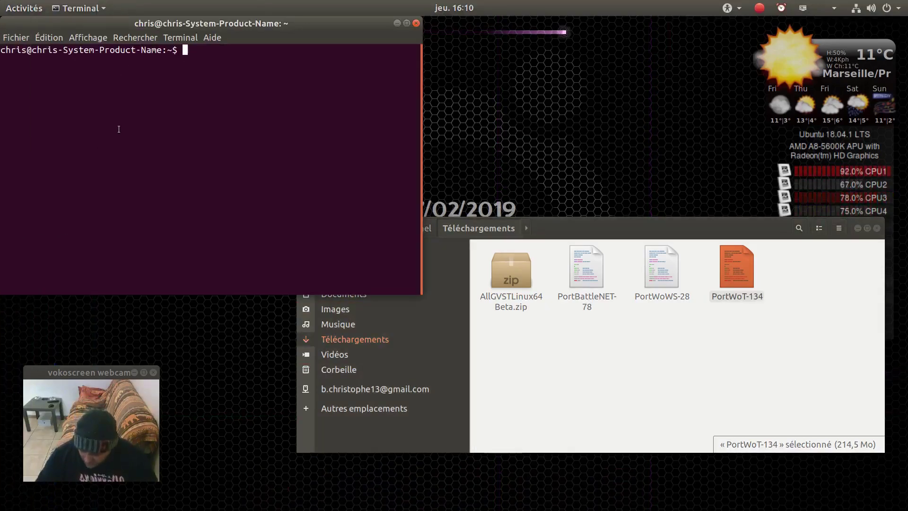
text(sh)
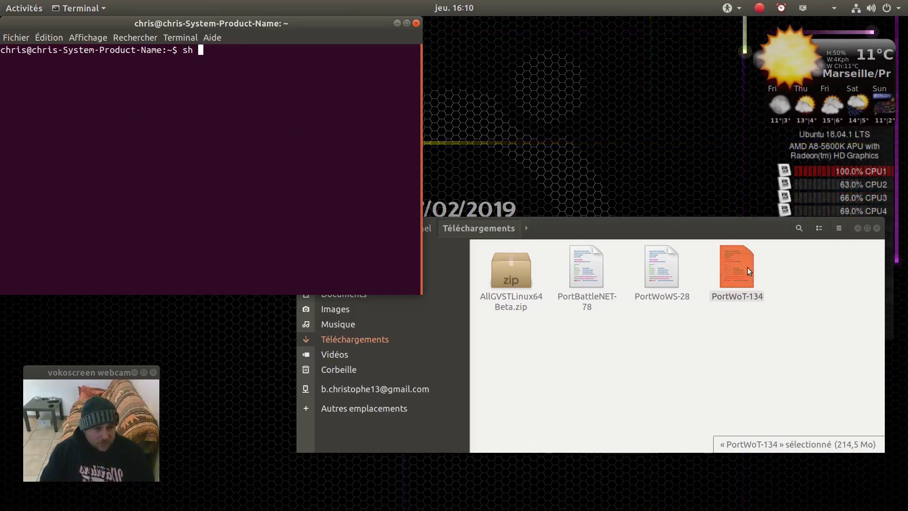
drag(736, 268, 401, 207)
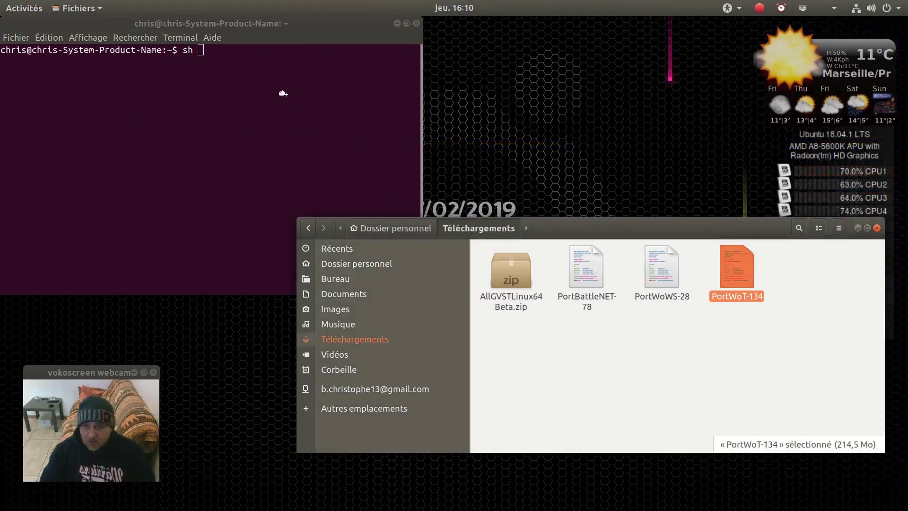
drag(271, 82, 271, 81)
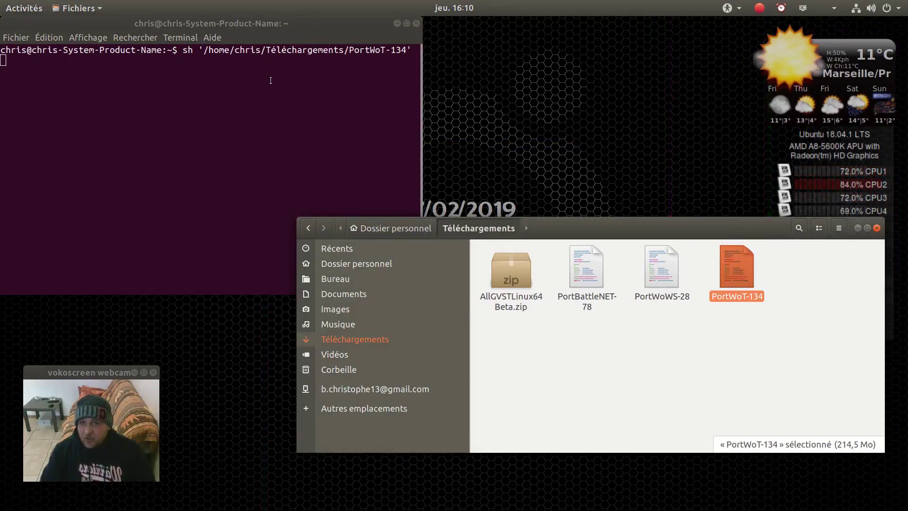
Close the file manager and run the prepared sh command to start the PortWoT installer.
drag(658, 228, 574, 222)
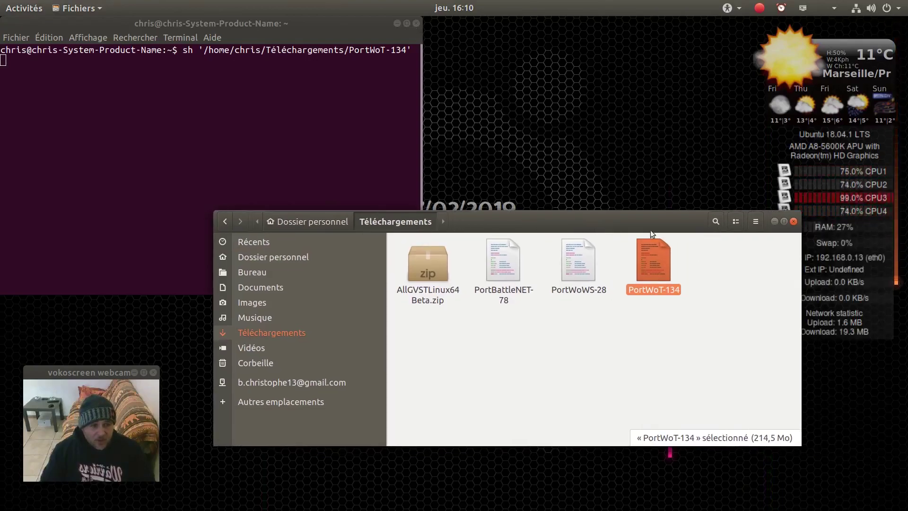
click(795, 222)
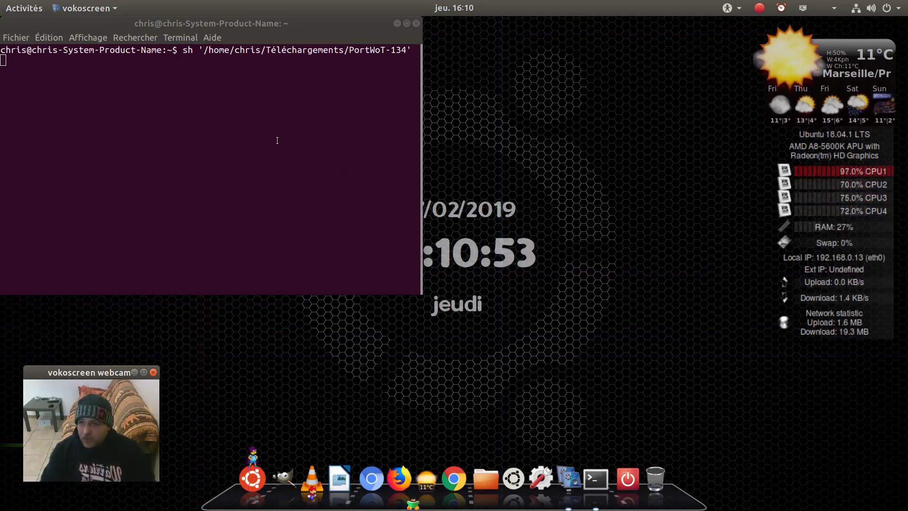
click(14, 71)
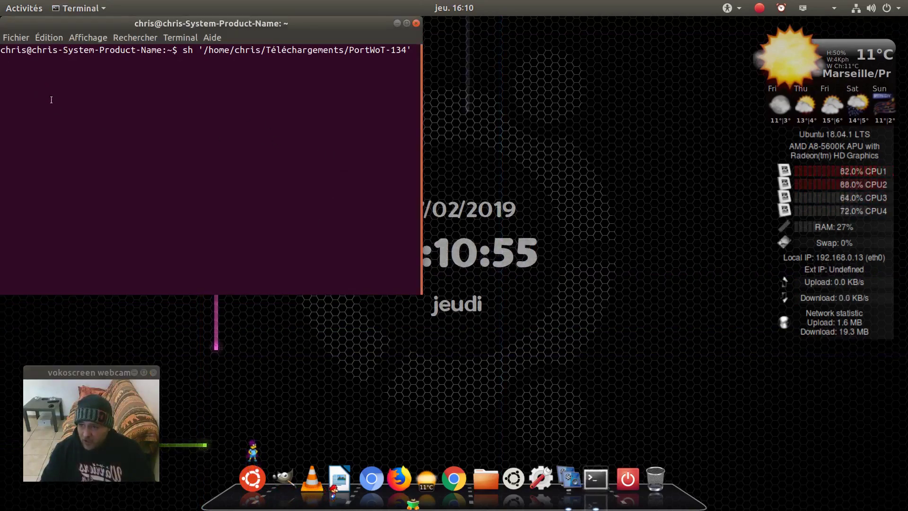
key(Return)
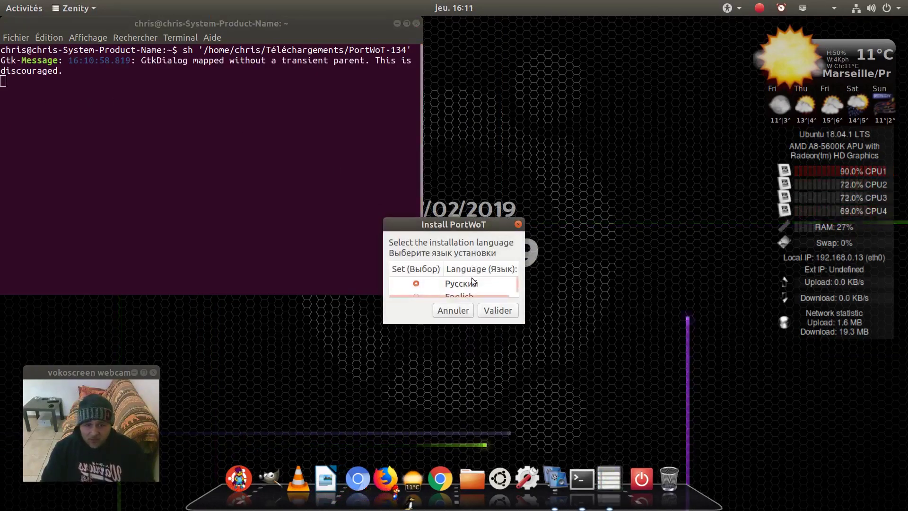
Choose English as the PortWoT installation language, then cancel the installer and close the terminal.
scroll(430, 285, down, 1)
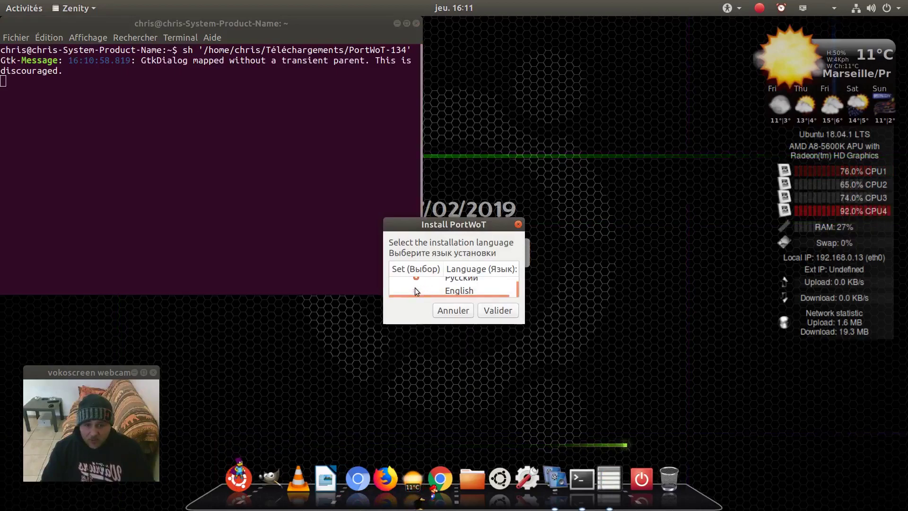
scroll(424, 285, up, 1)
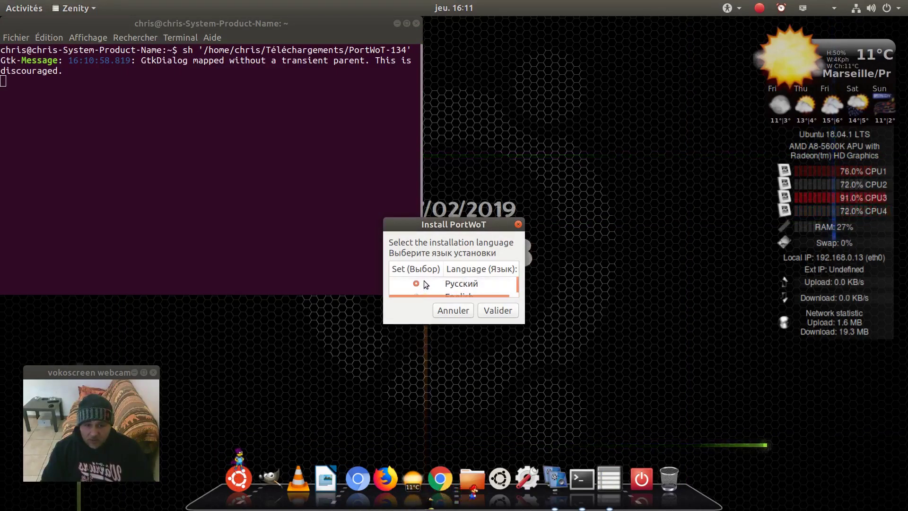
click(417, 290)
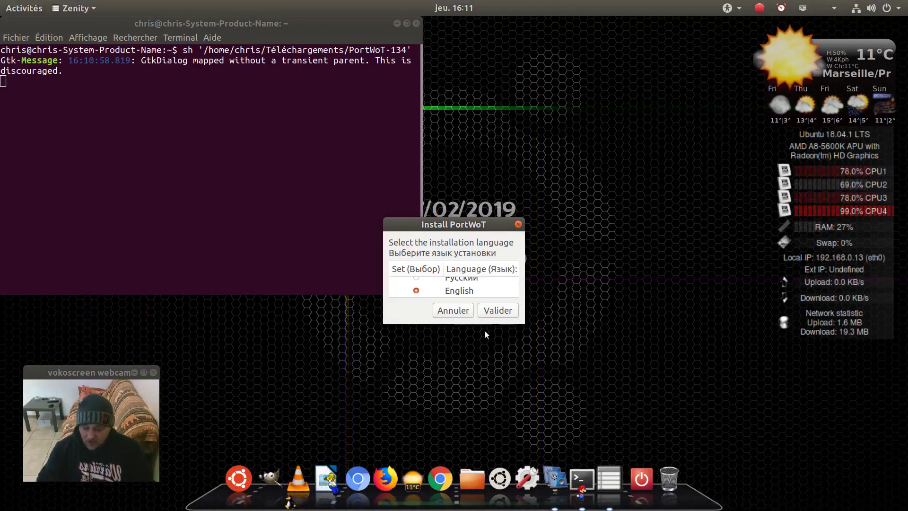
click(450, 311)
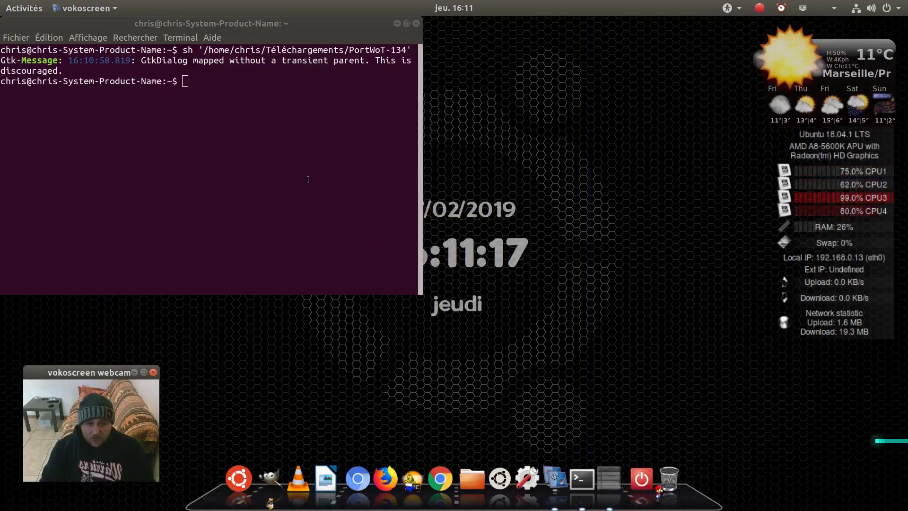
click(416, 23)
Look through the contents of the PortWoT folder inside the home folder's PortWINE directory, and close the file manager.
mouse_move(2, 199)
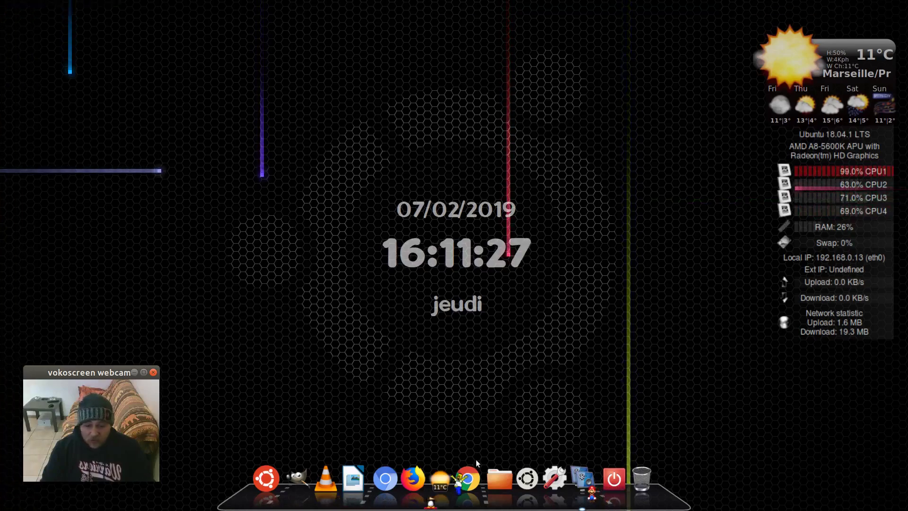
click(493, 467)
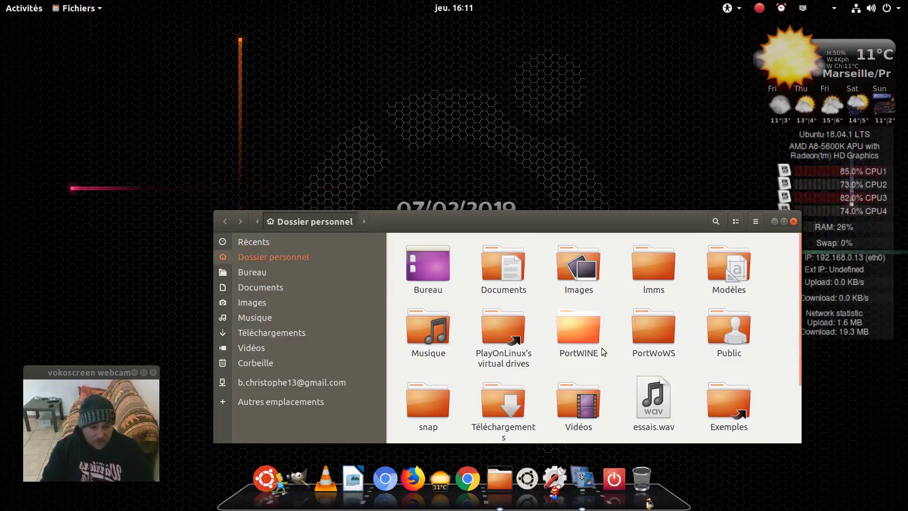
double_click(577, 325)
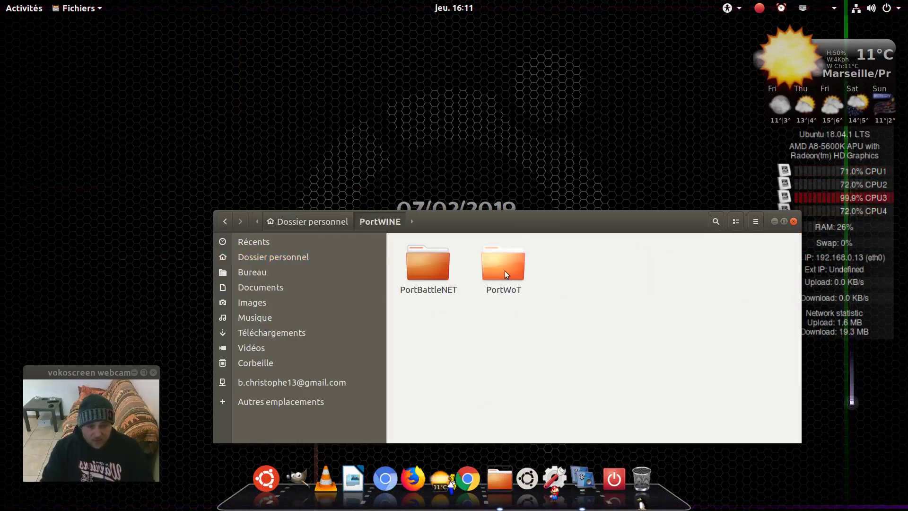
double_click(506, 271)
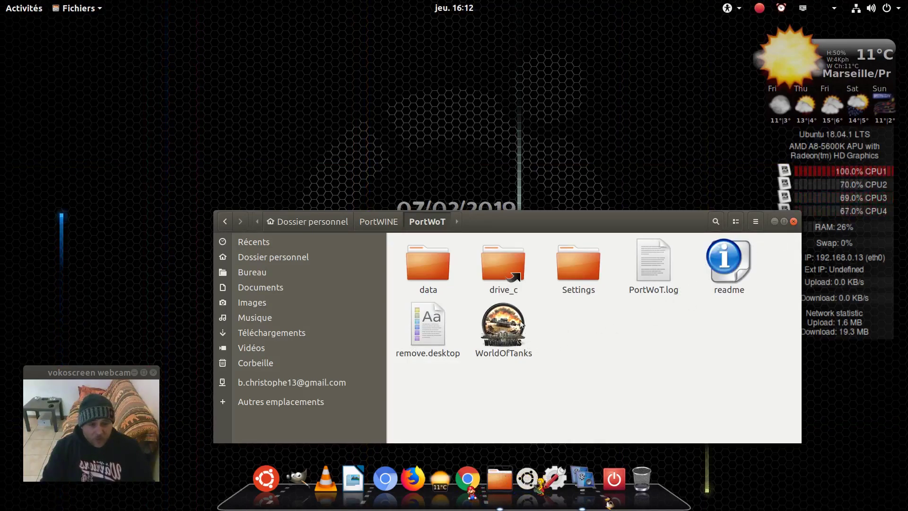
click(794, 222)
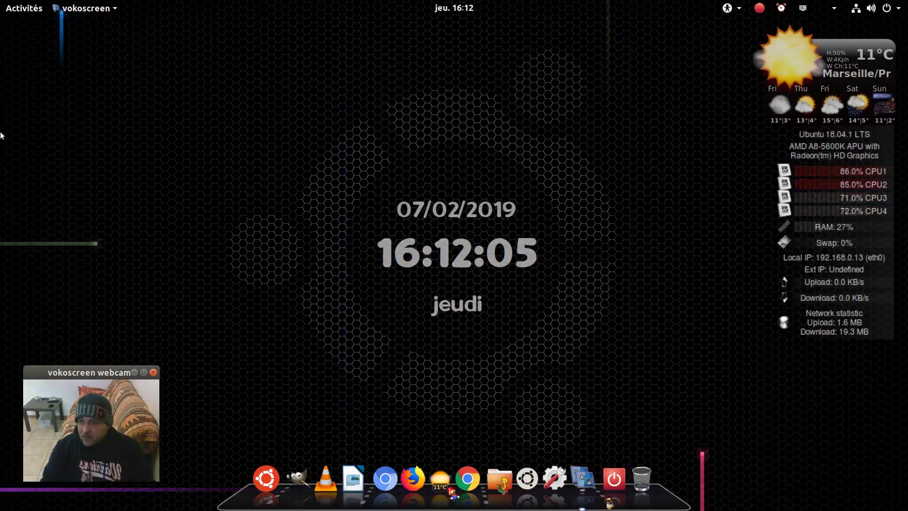
Launch World of Tanks through PortWINE in Normal mode and connect to the game with the saved account.
mouse_move(1, 125)
click(15, 90)
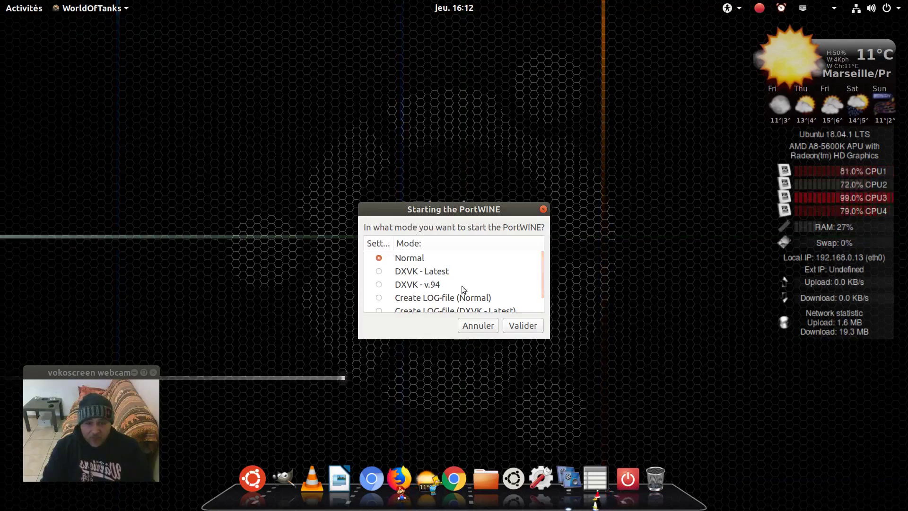
click(525, 326)
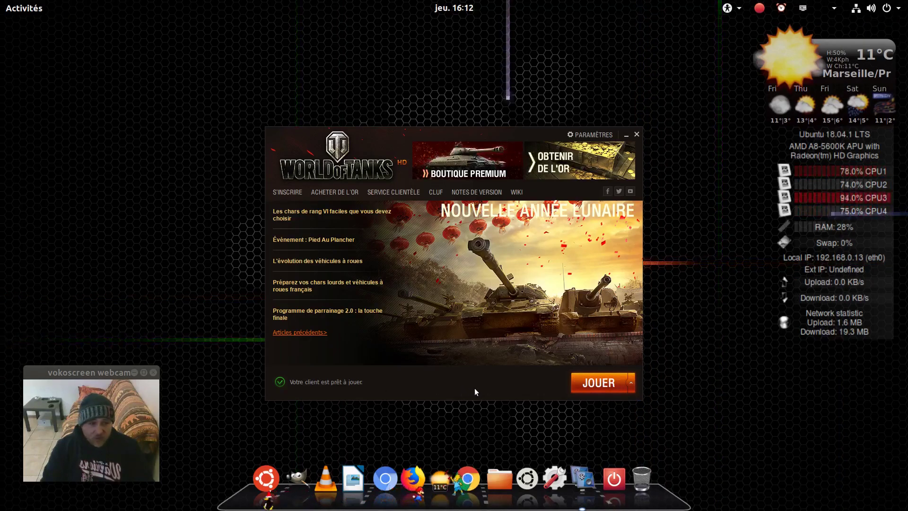
click(597, 384)
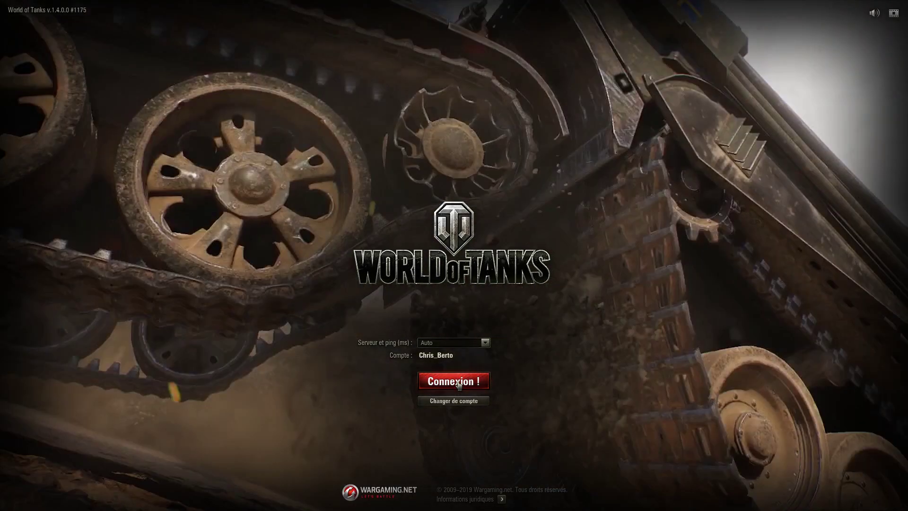
click(458, 385)
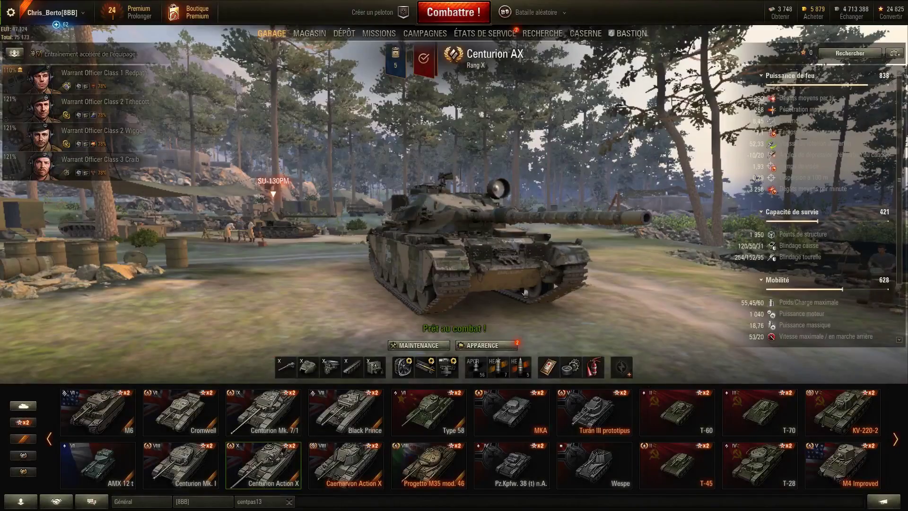
Examine the Centurion AX in the garage from several sides, both close up and from a distance.
drag(610, 271, 485, 268)
scroll(480, 286, up, 5)
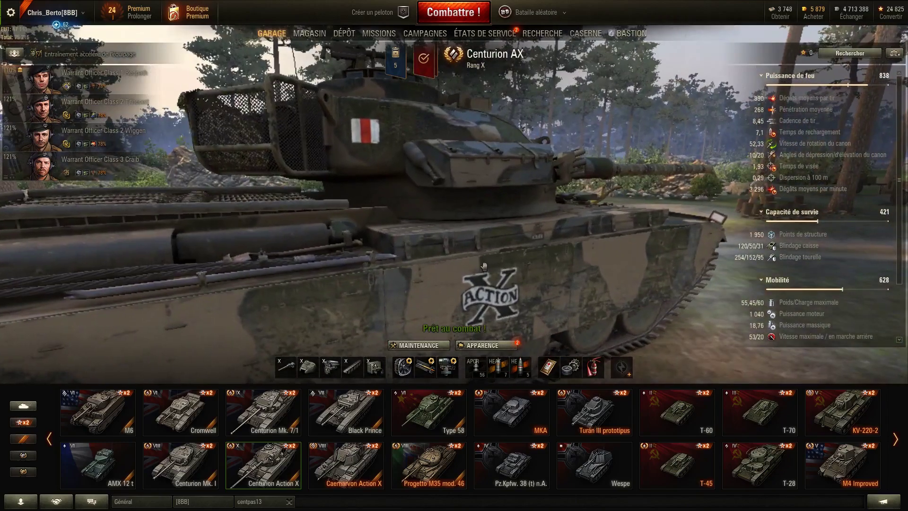
scroll(483, 265, down, 4)
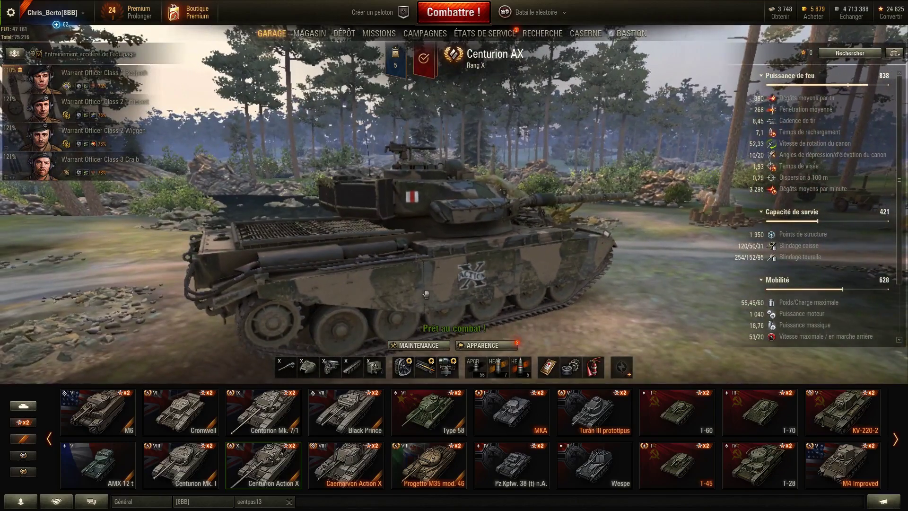
drag(617, 295, 572, 290)
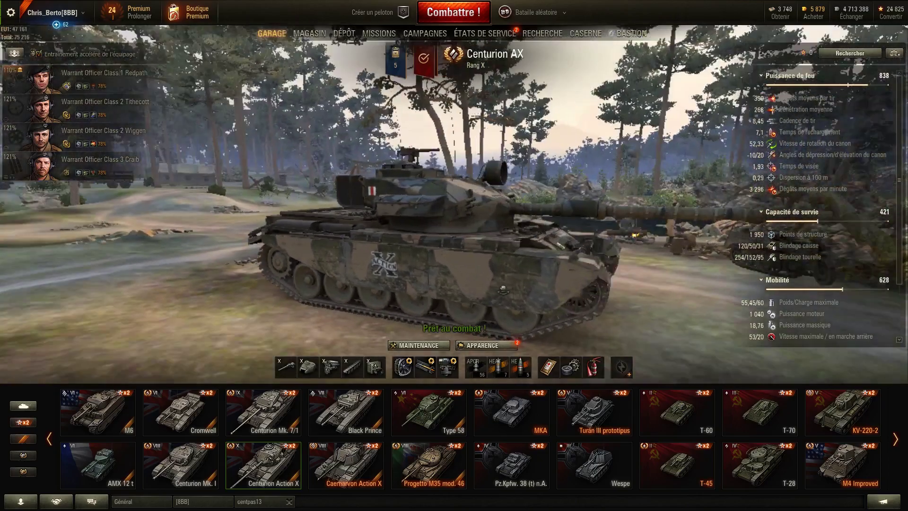
drag(503, 289, 566, 291)
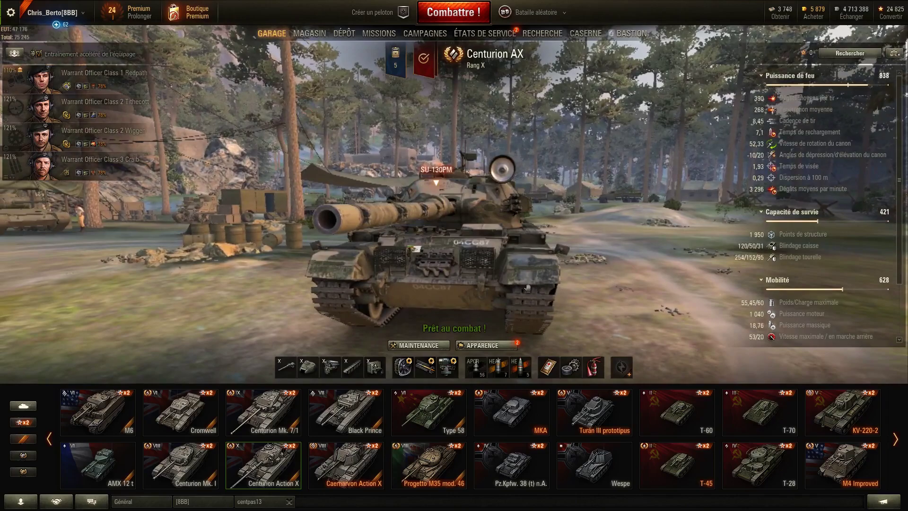
scroll(528, 288, up, 5)
drag(615, 287, 548, 289)
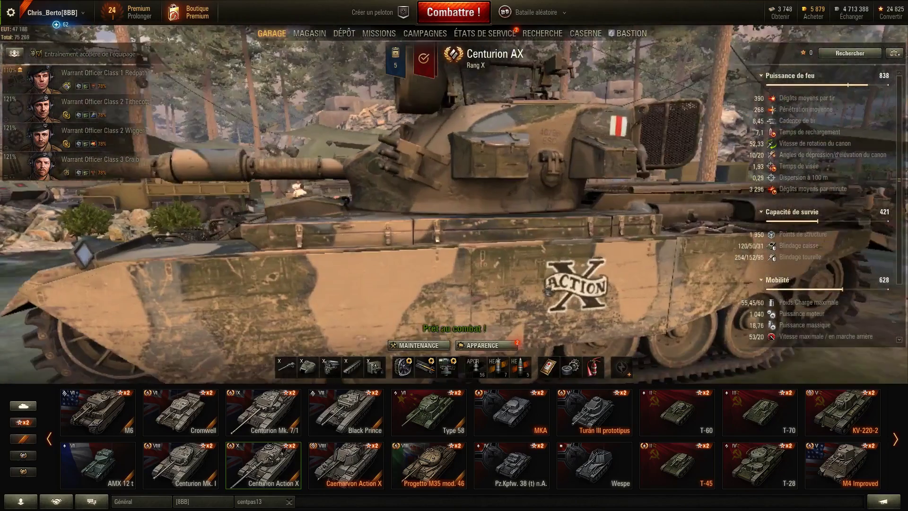
scroll(548, 289, down, 5)
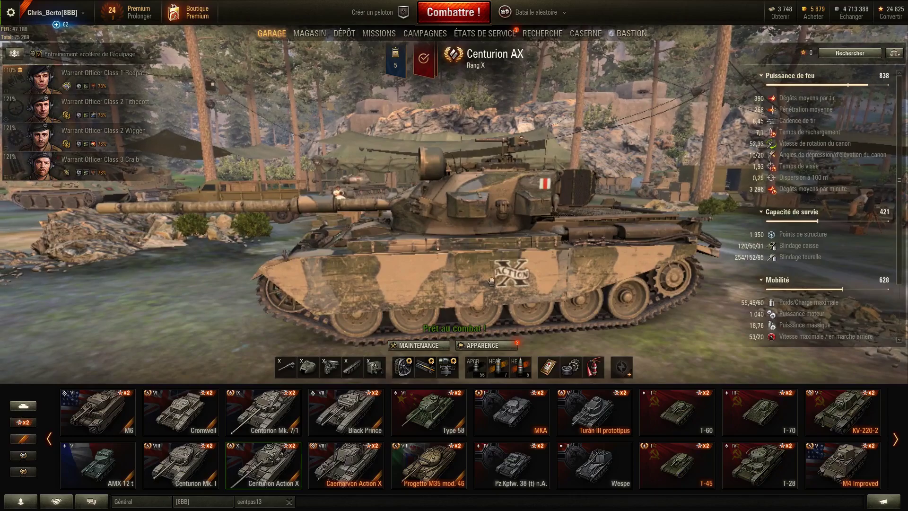
View the AMX 12 t, M6, Cromwell and Type 58 one after another in the garage.
click(70, 461)
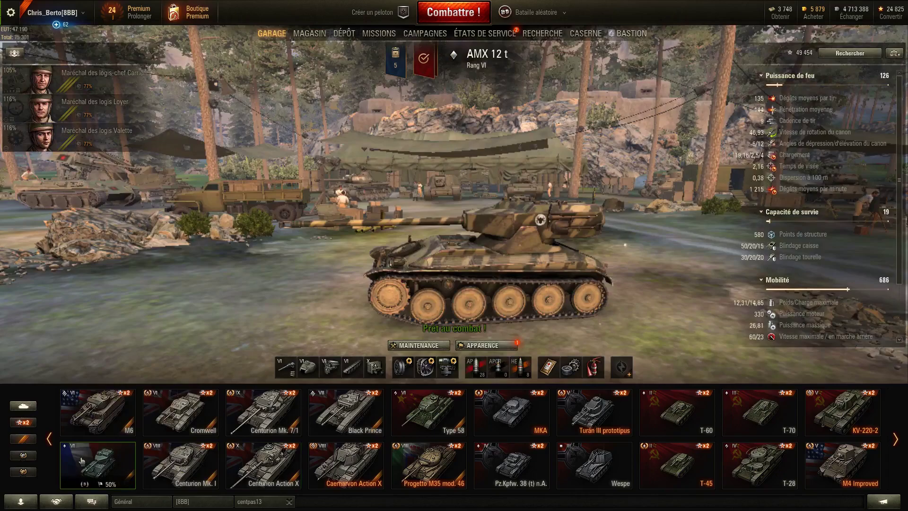
drag(365, 277, 276, 382)
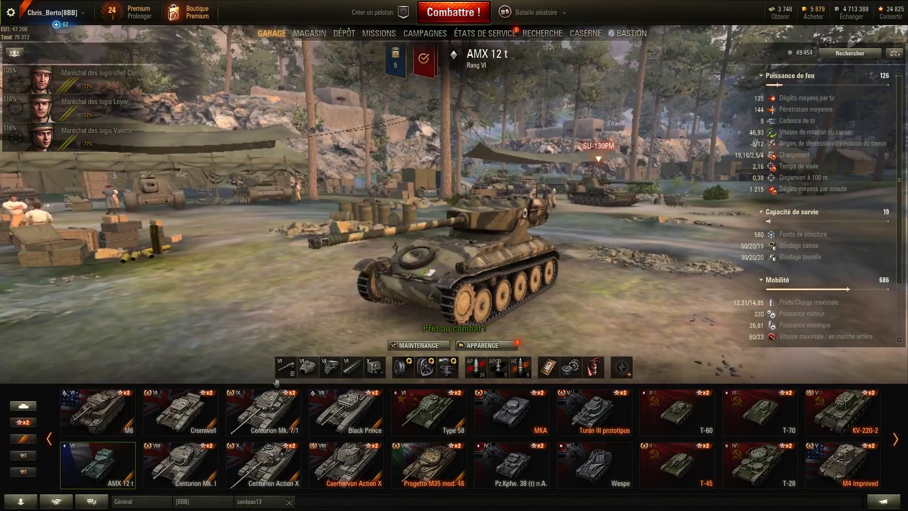
click(99, 415)
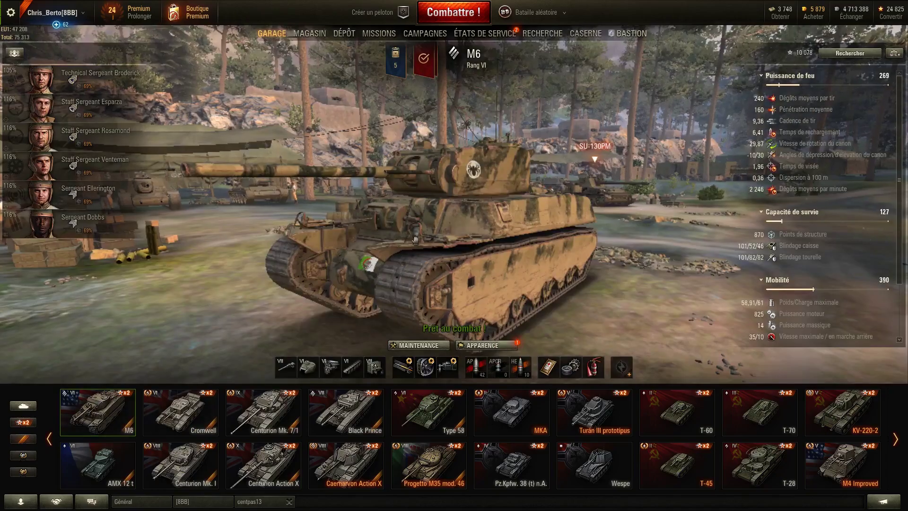
drag(415, 240, 327, 295)
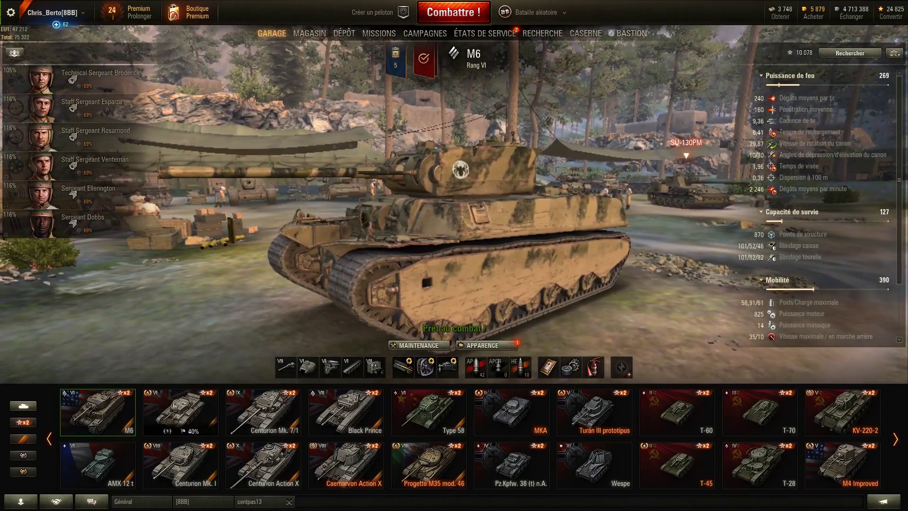
click(174, 406)
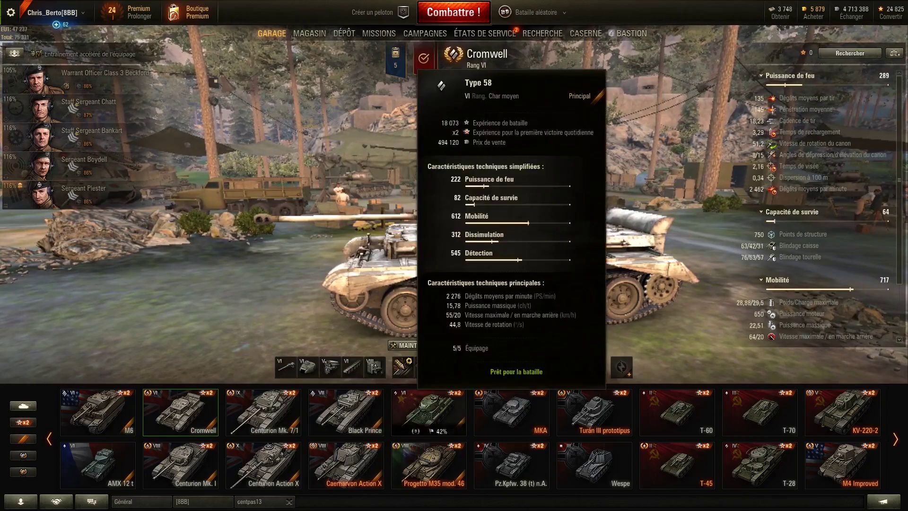
click(421, 404)
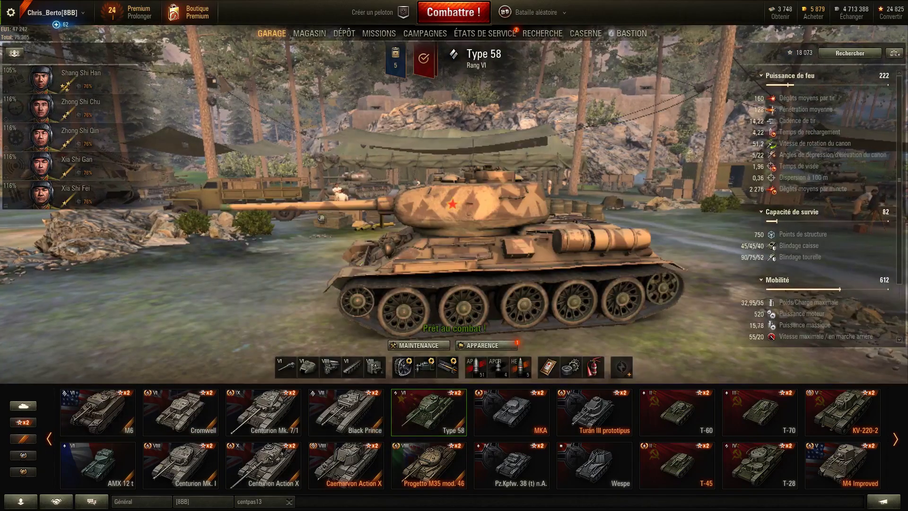
drag(358, 285, 426, 305)
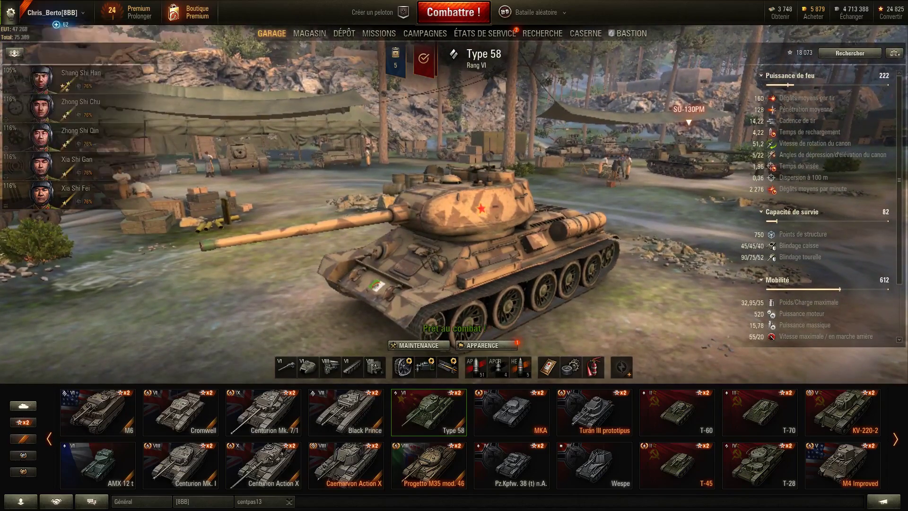
Quit World of Tanks from the garage and confirm leaving the game to return to the desktop.
click(11, 13)
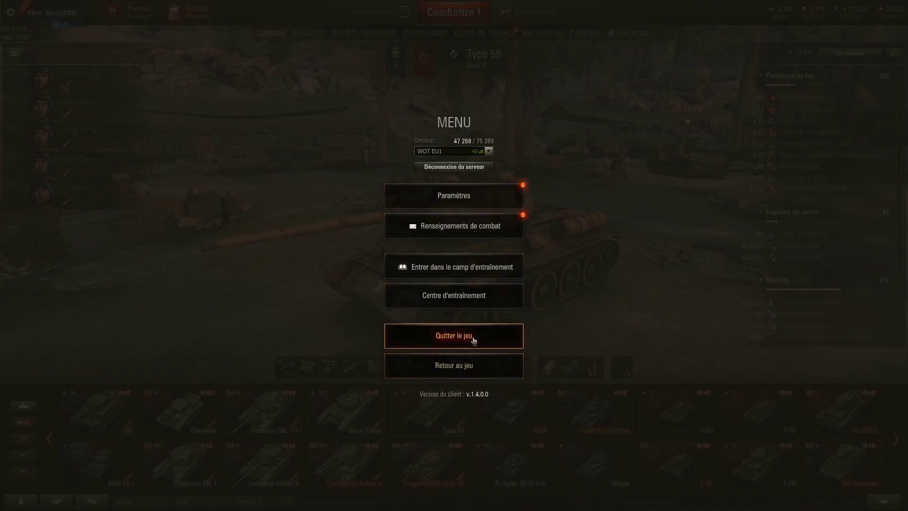
click(473, 340)
click(411, 333)
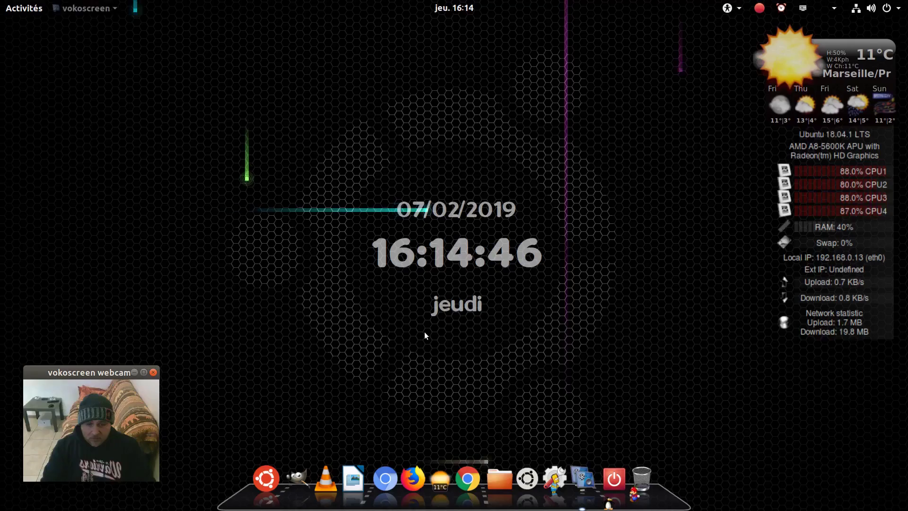